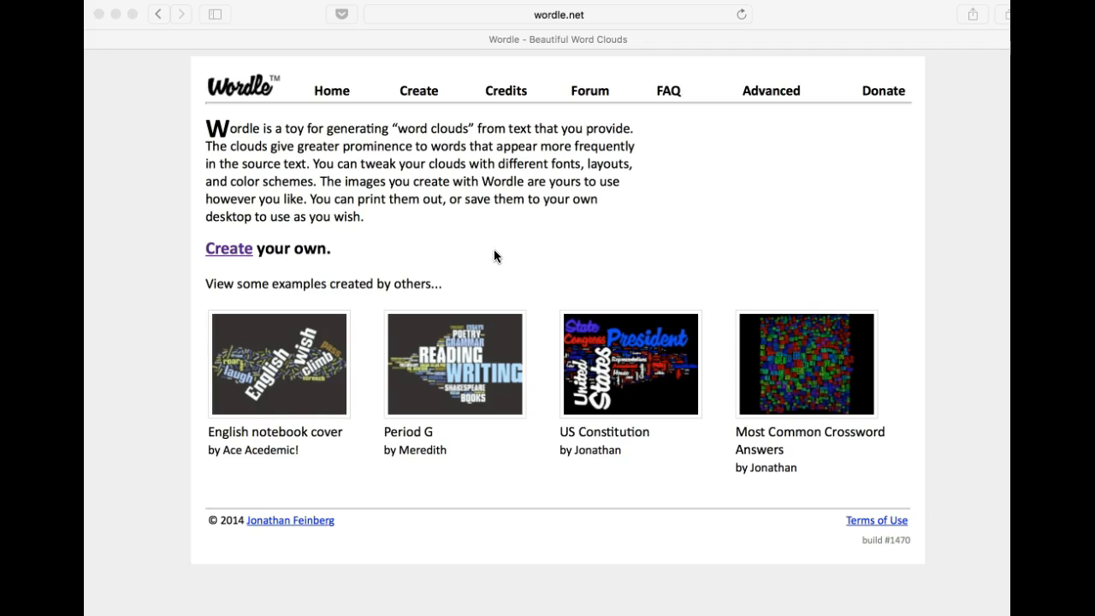
Open the page for creating a new word cloud and place the cursor in its empty text box
left_click(218, 252)
left_click(222, 254)
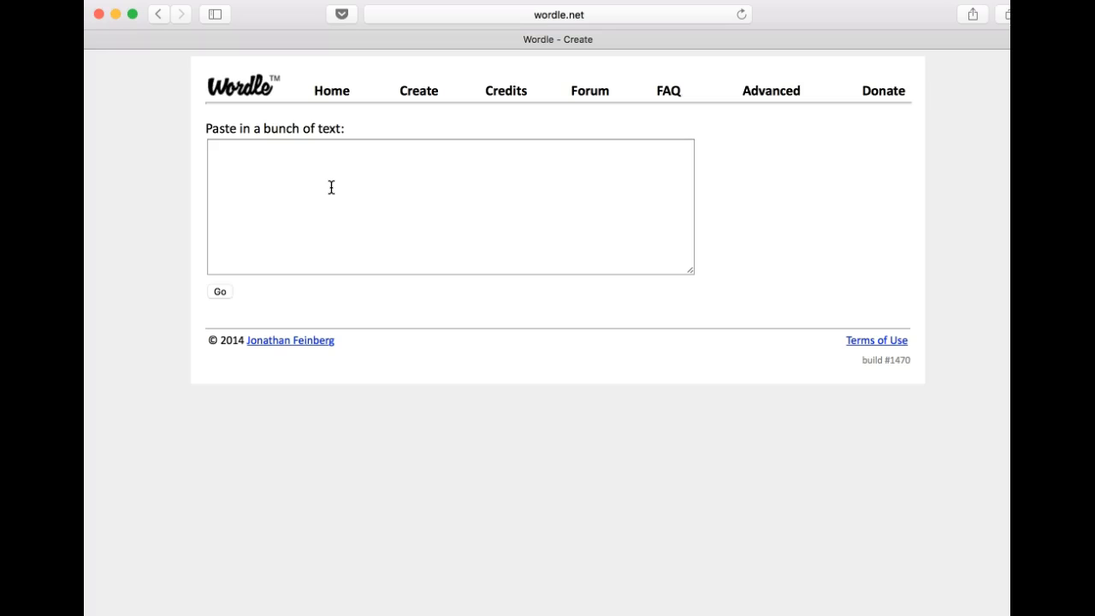
left_click(213, 152)
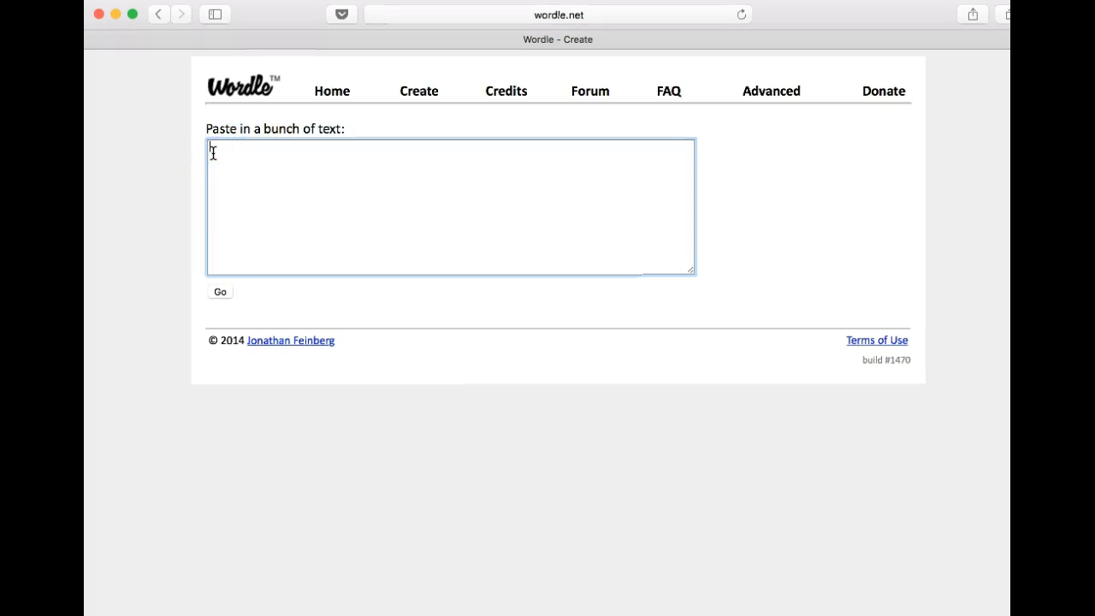
type("Supposed to be IND2650, not IND2610")
key("BackSpace")
key("BackSpace")
key("BackSpace")
key("BackSpace")
key("BackSpace")
key("BackSpace")
key("BackSpace")
key("BackSpace")
key("BackSpace")
key("BackSpace")
key("BackSpace")
key("BackSpace")
key("BackSpace")
key("BackSpace")
key("BackSpace")
key("BackSpace")
key("BackSpace")
key("BackSpace")
key("BackSpace")
key("BackSpace")
Enter the source words "bones, muscles, ribs, skin, bones, toes, fingers, muscles," for the word cloud
type("bones, muscles, ribs, skin, bones, toes, fingers, muscles,")
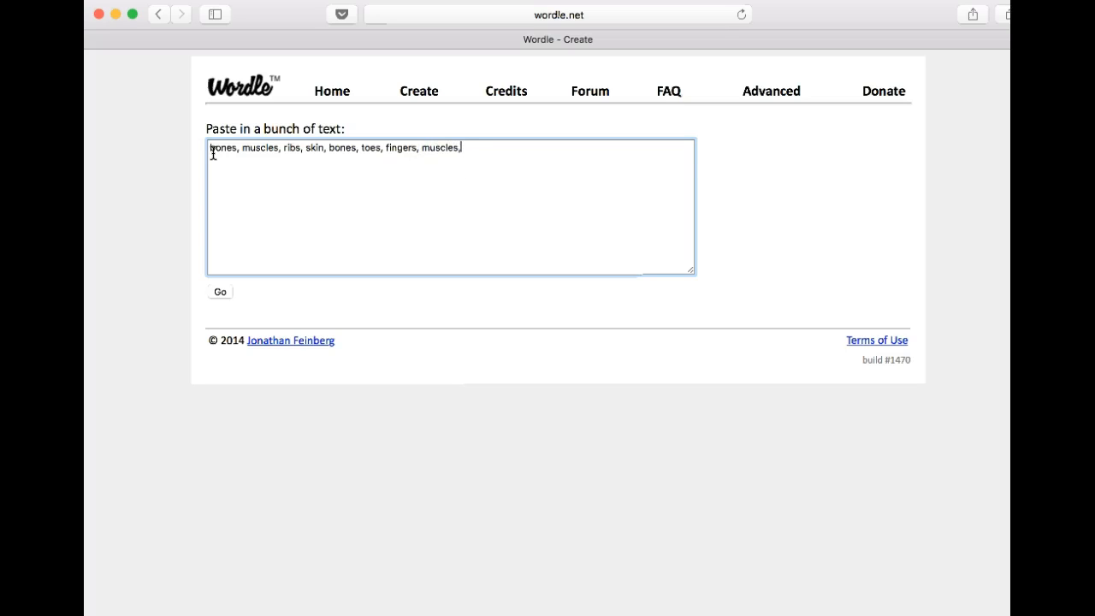
type(" respiratory, muscula")
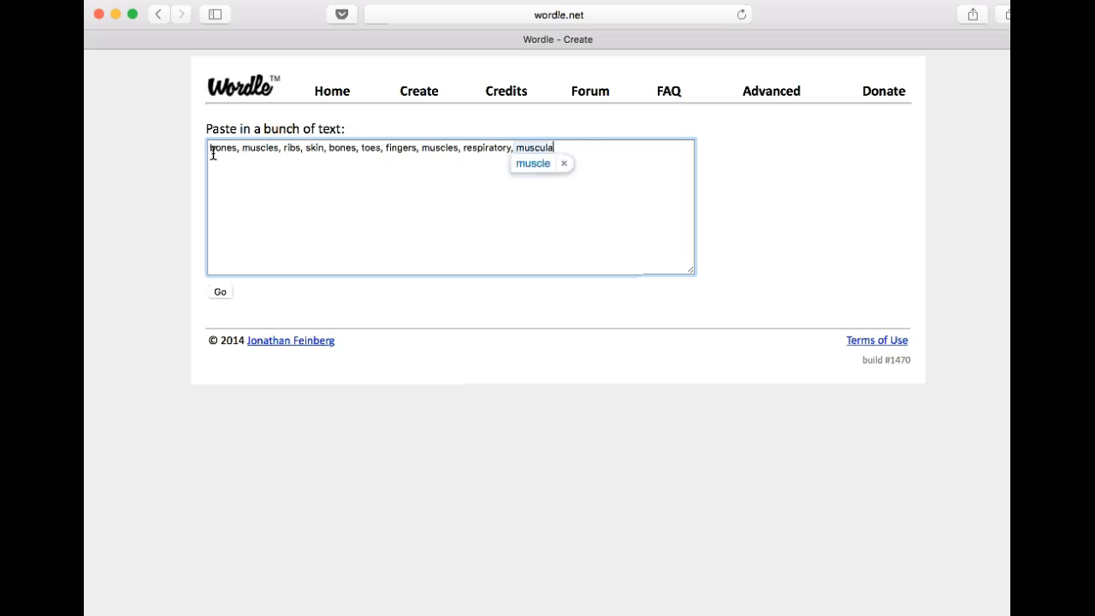
Add "respiratory, muscular" to the end of the word list
type("r")
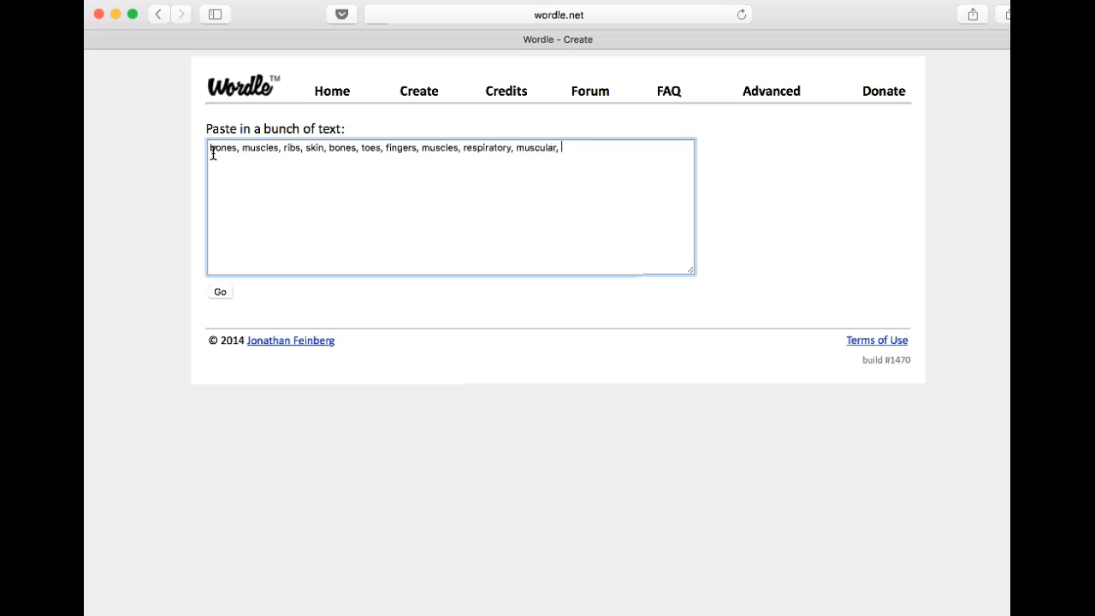
type(", circulatory, skin, bones")
Complete the word list with ", circulatory, skin, bones"
left_click(283, 207)
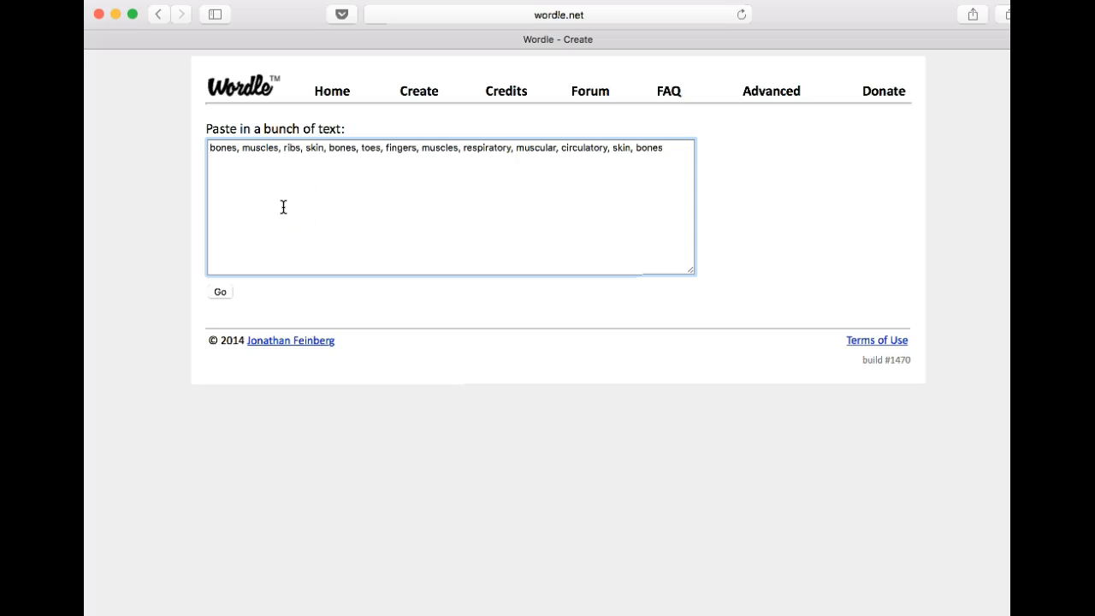
Generate the word cloud from the entered words and allow the Wordle application to run
left_click(235, 306)
left_click(220, 295)
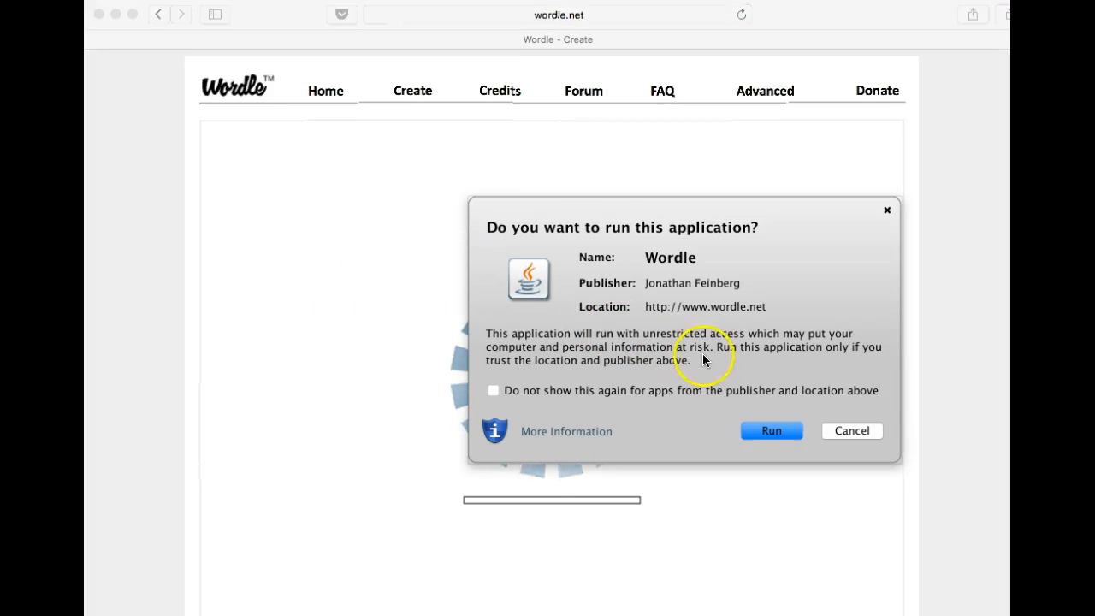
left_click(779, 436)
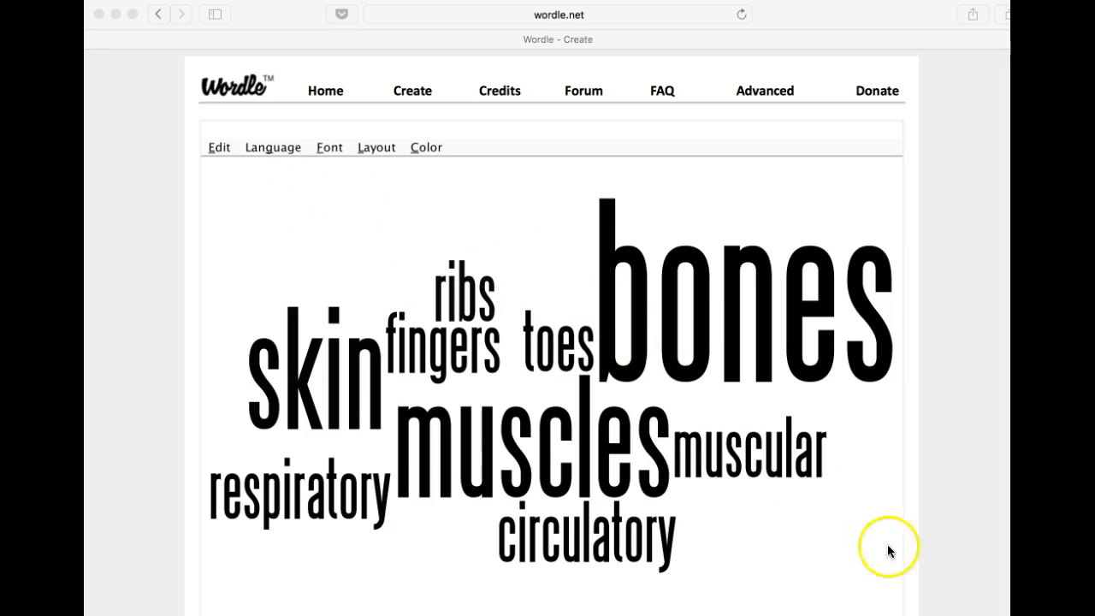
Resize the browser window so the whole word cloud and the controls beneath it fit on screen
left_click_drag(1026, 615, 1007, 603)
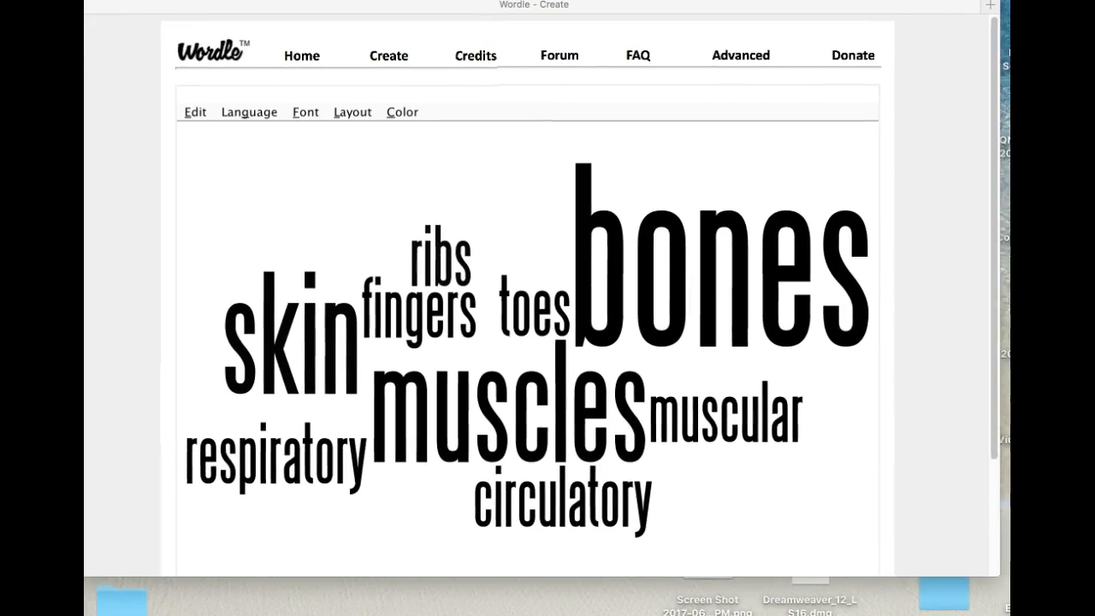
left_click_drag(1000, 580, 1011, 611)
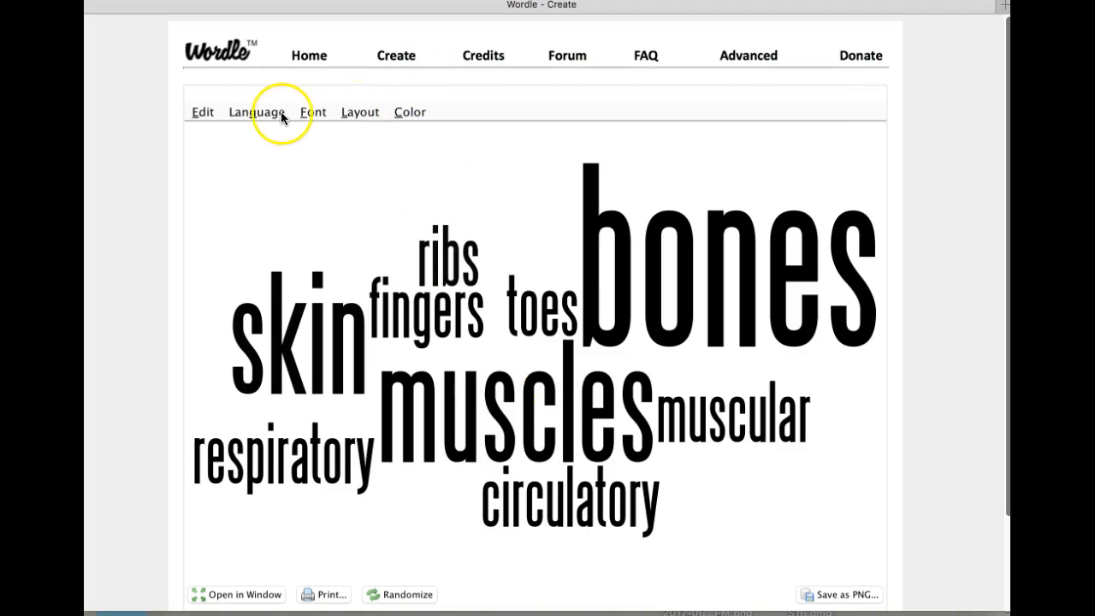
Examine the undo, letter-case, common-word removal and layout options available for the word cloud
left_click(194, 112)
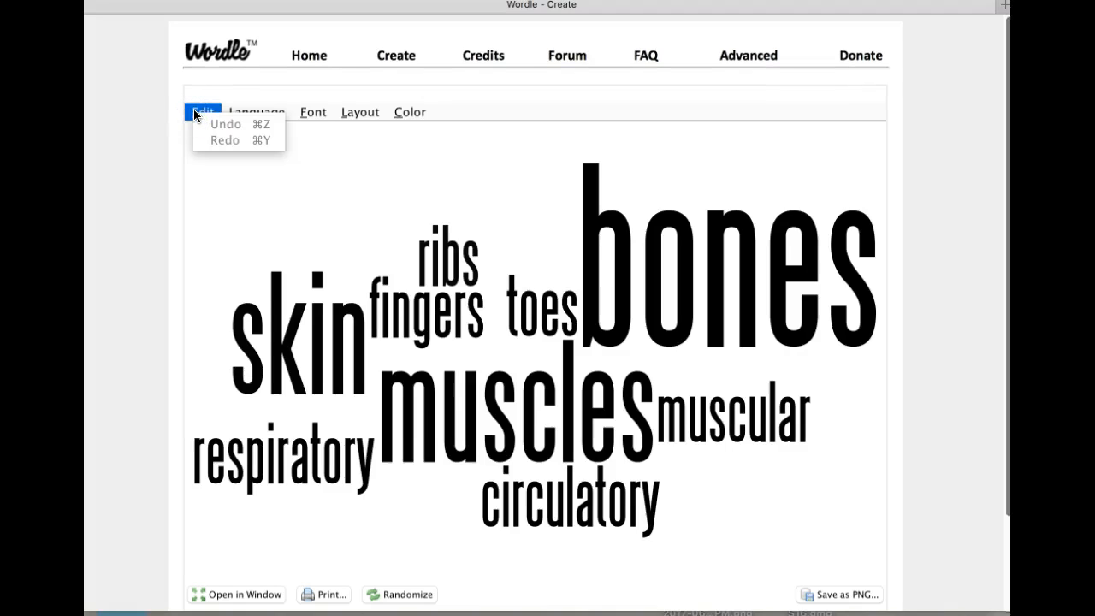
left_click(231, 113)
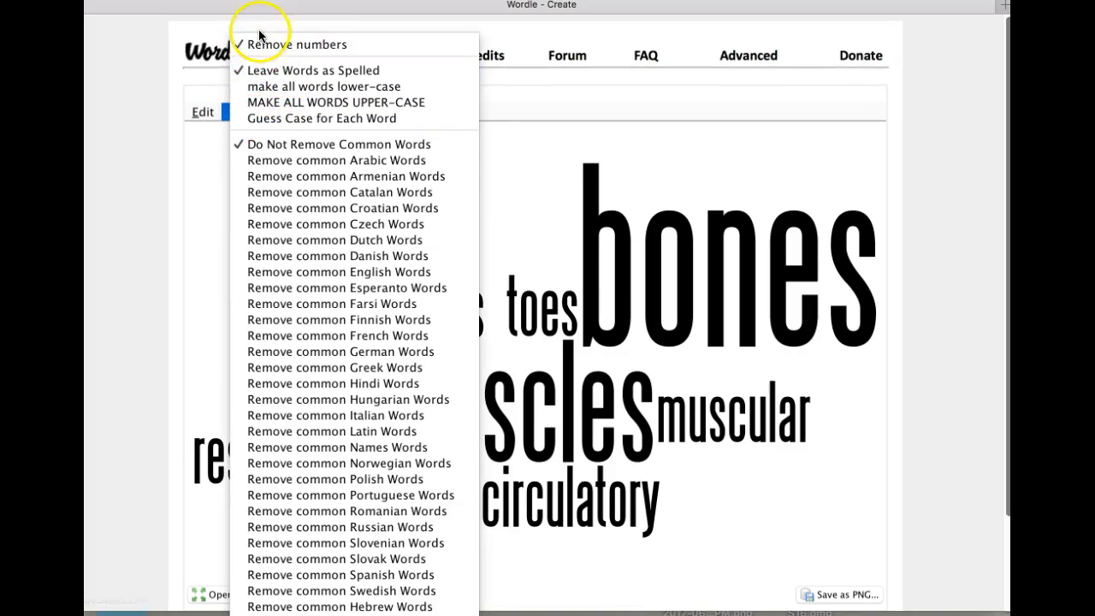
left_click(238, 118)
left_click(238, 118)
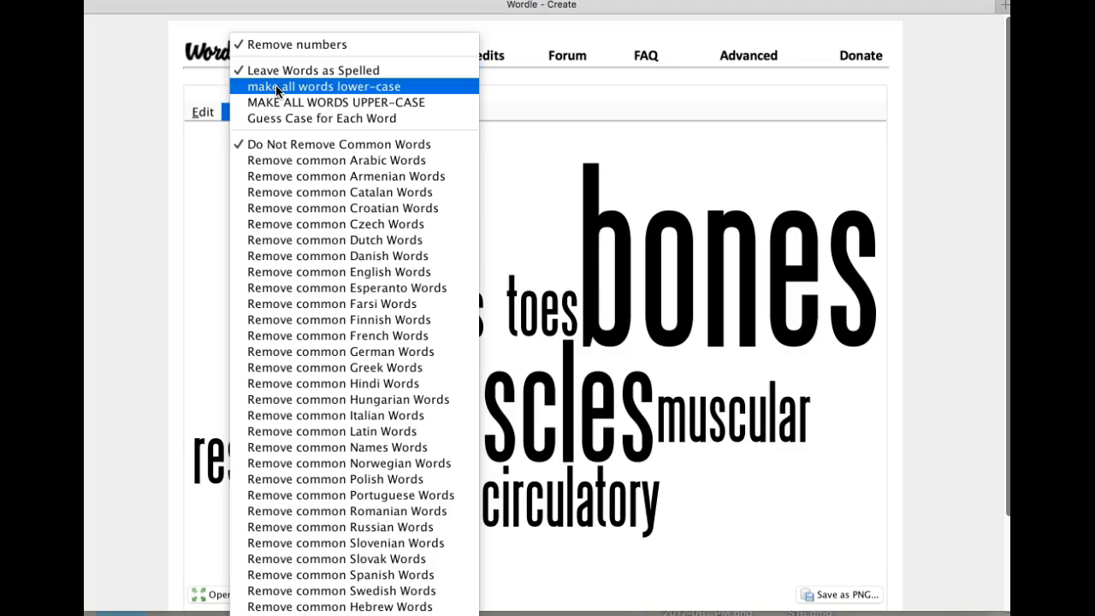
left_click(276, 88)
left_click(282, 109)
left_click(271, 89)
left_click(271, 102)
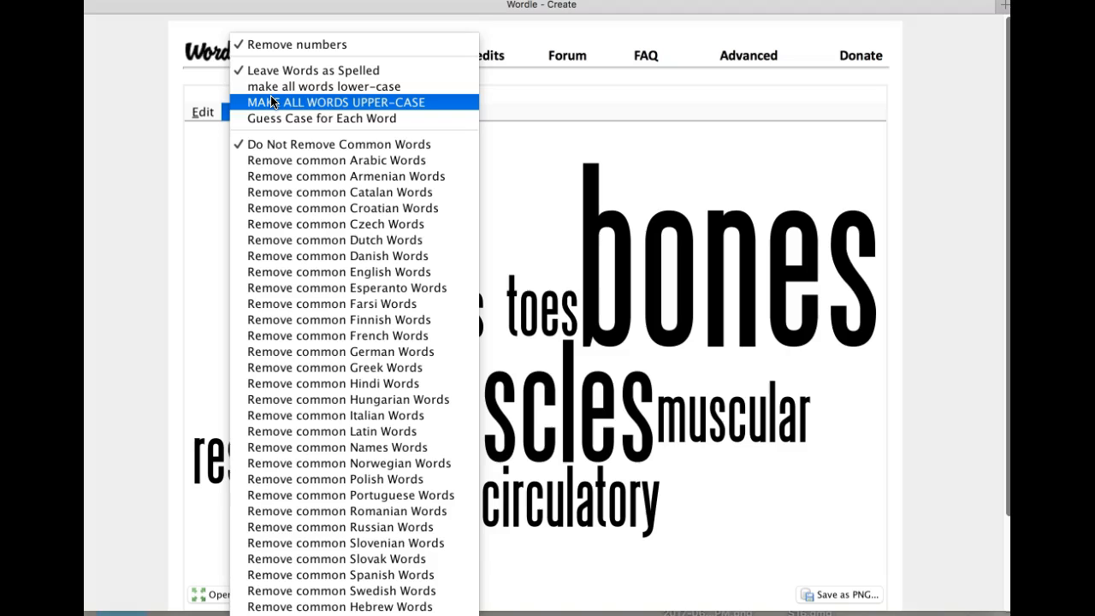
left_click(360, 111)
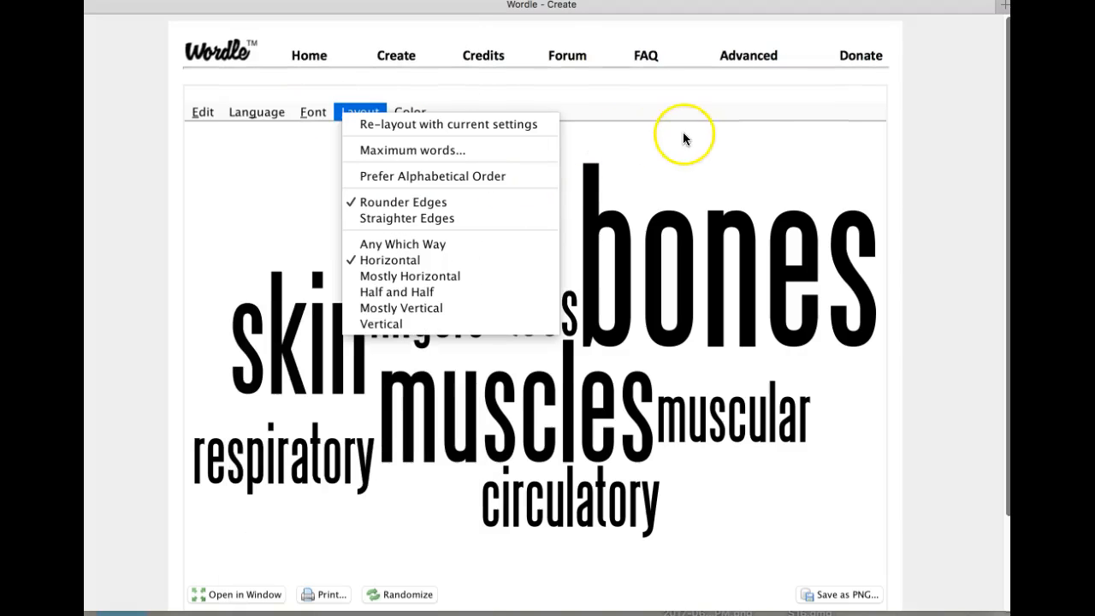
left_click(244, 183)
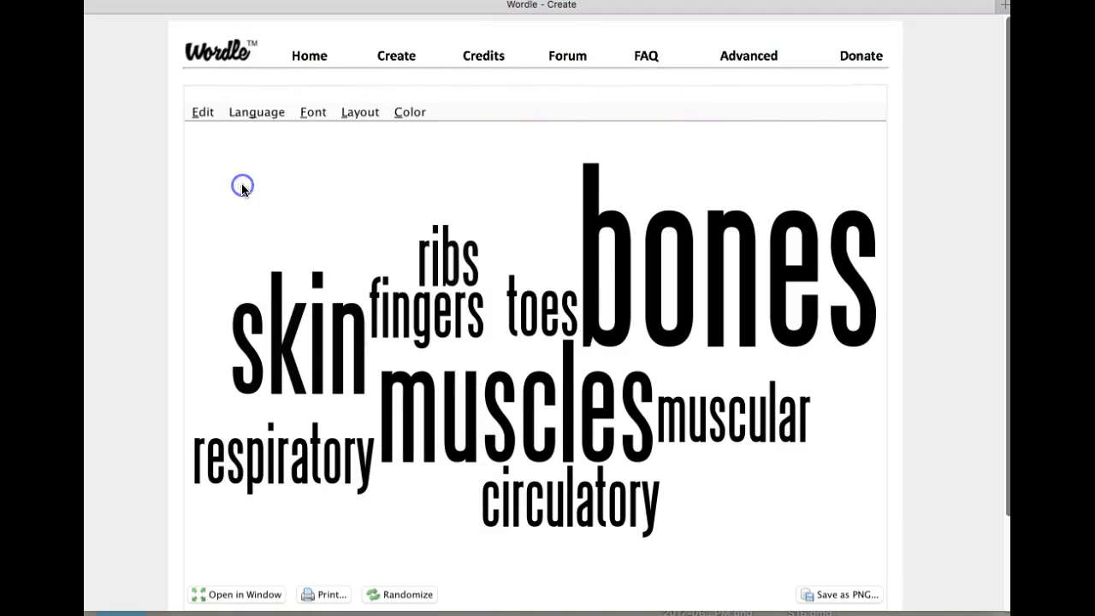